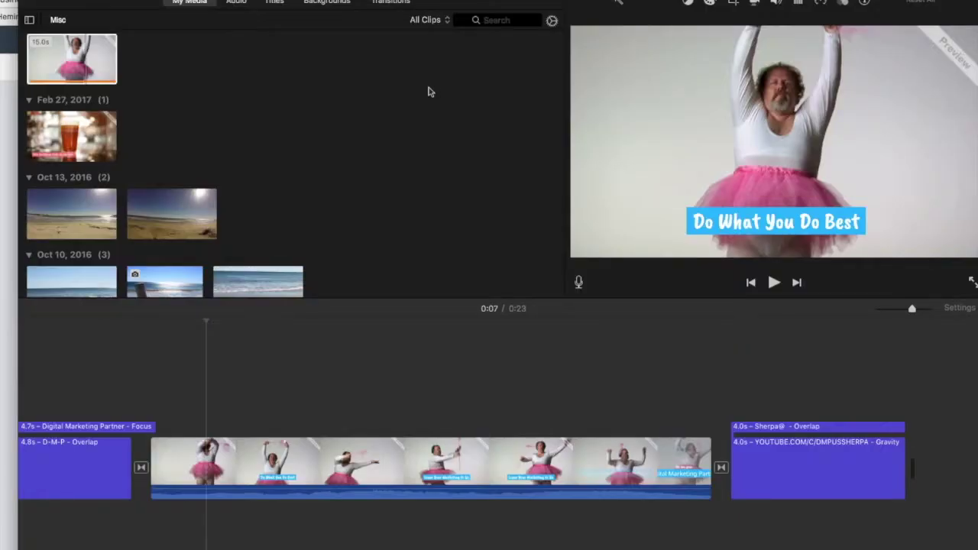
Preview the tutu dancing clip, then confirm 540p in the File export settings and cancel
click(71, 66)
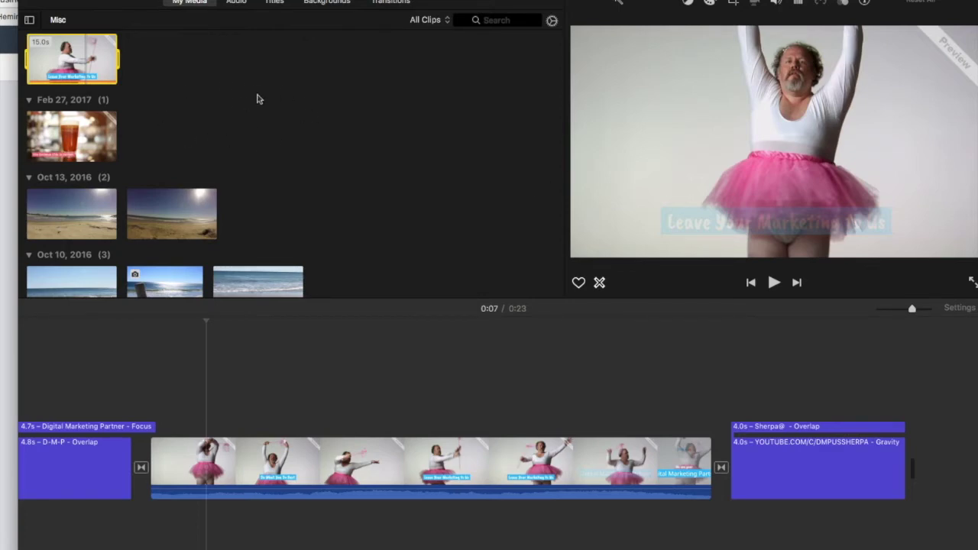
click(289, 408)
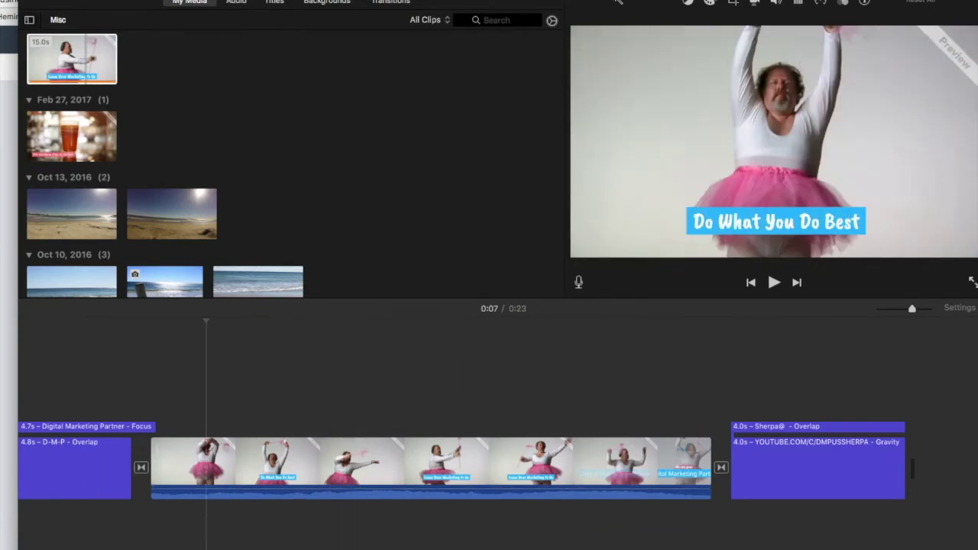
click(955, 1)
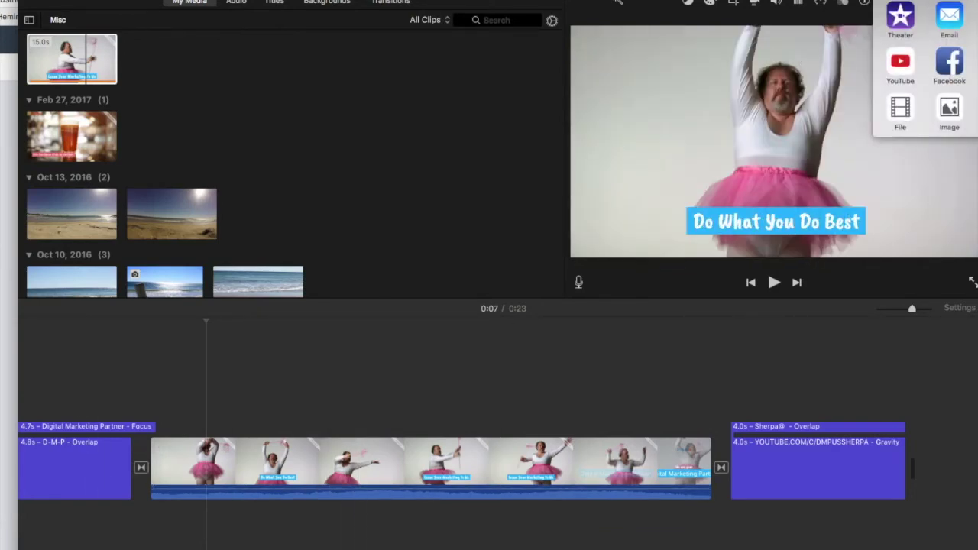
click(898, 112)
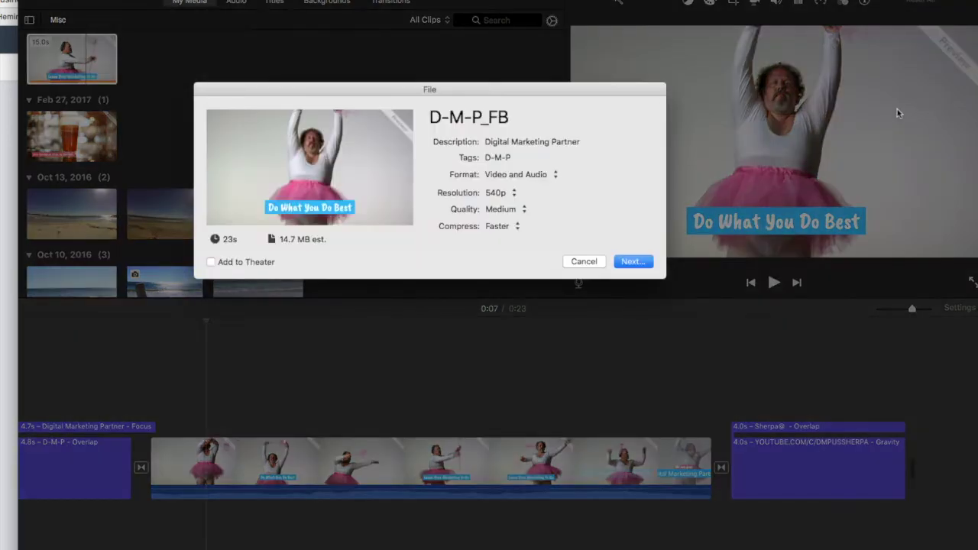
click(516, 196)
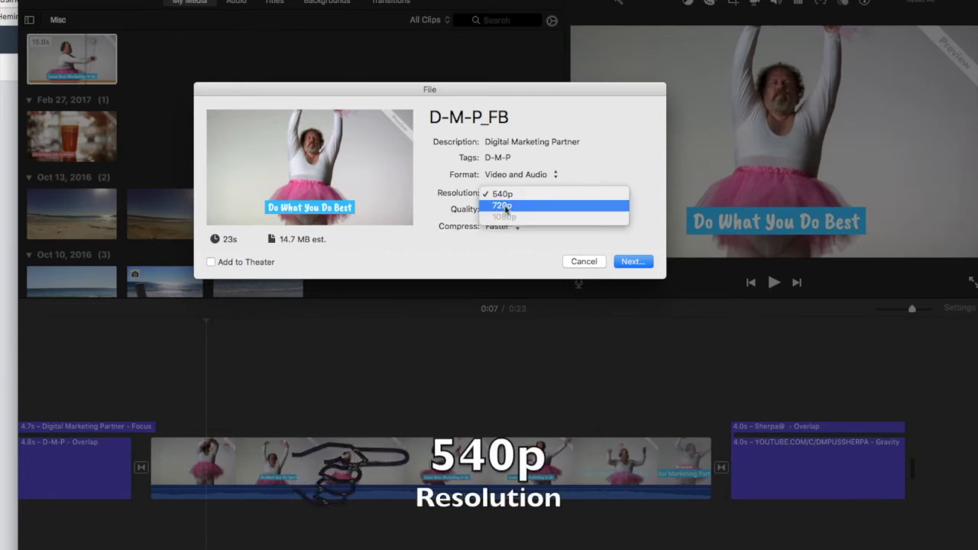
click(571, 177)
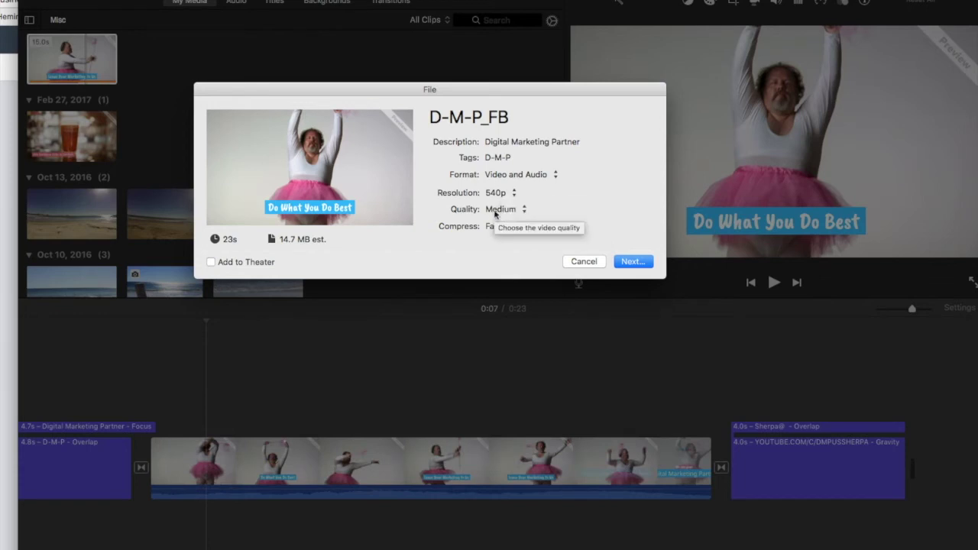
click(584, 262)
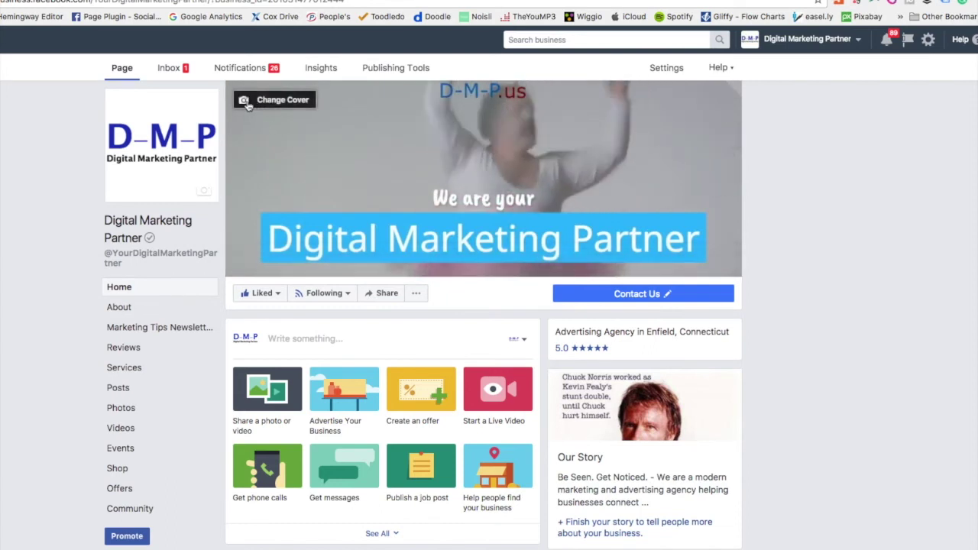
click(246, 101)
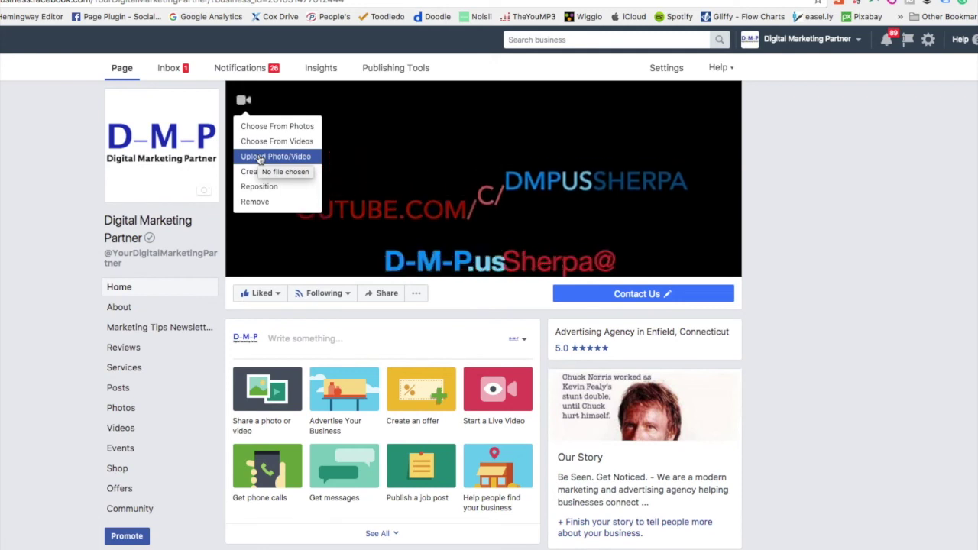
click(38, 178)
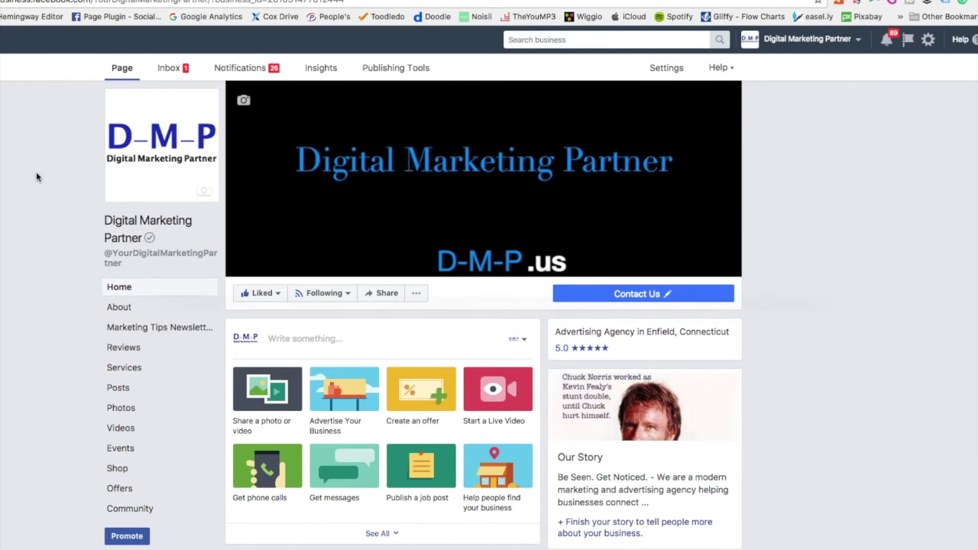